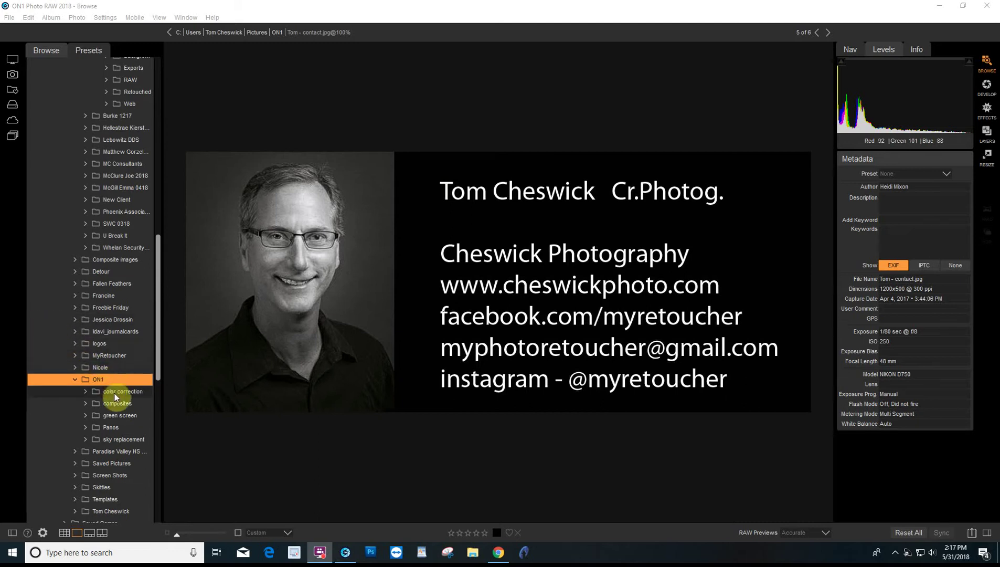
Step: Show the six wedding photos in the ON1 > sky replacement folder, then bring up Chrome's search results
left_click(114, 441)
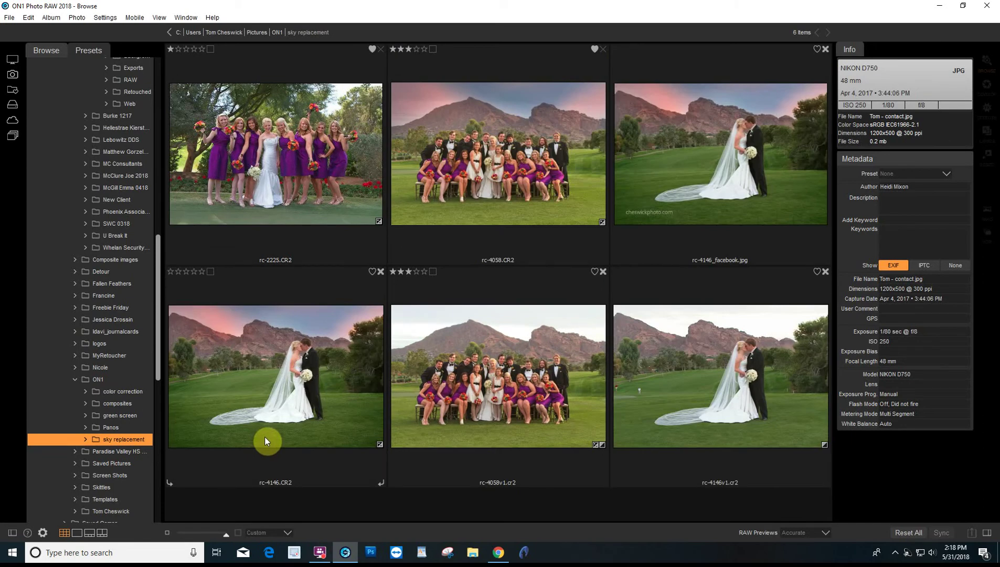
left_click(498, 552)
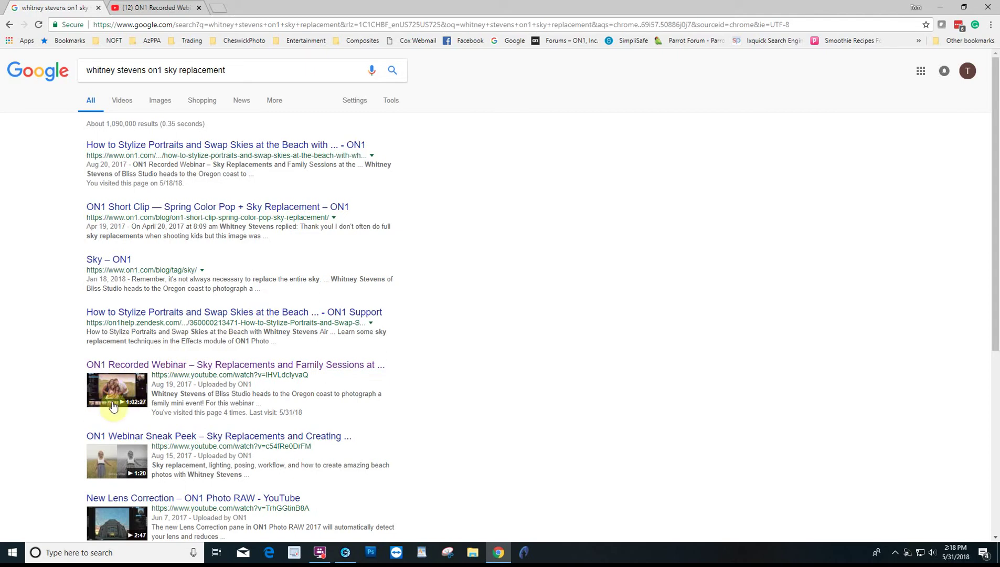
Step: Switch to the second Chrome tab with the YouTube ON1 webinar on sky replacements and beach family sessions
left_click(149, 8)
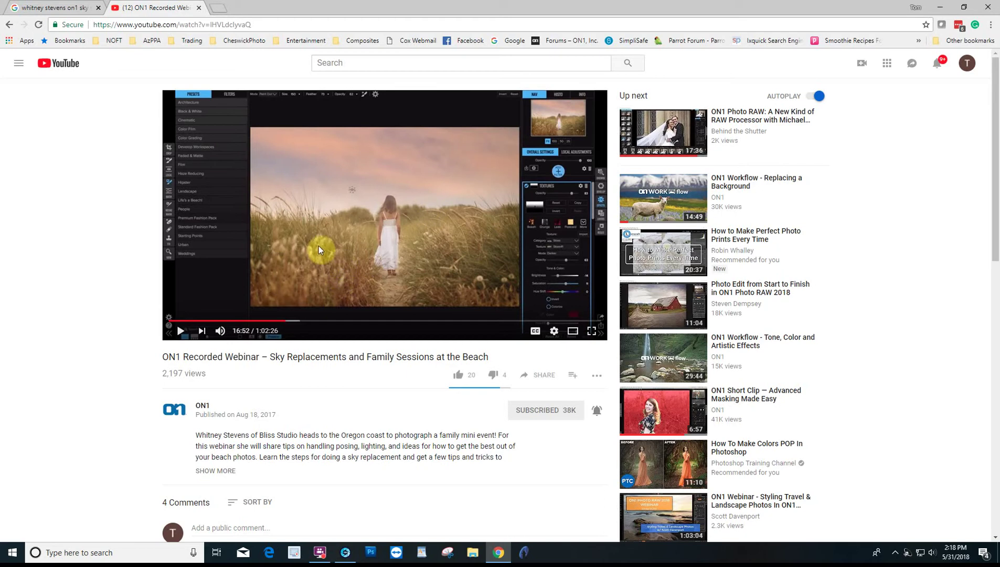
Step: Minimize Chrome to get back to the ON1 sky replacement photo grid
left_click(942, 9)
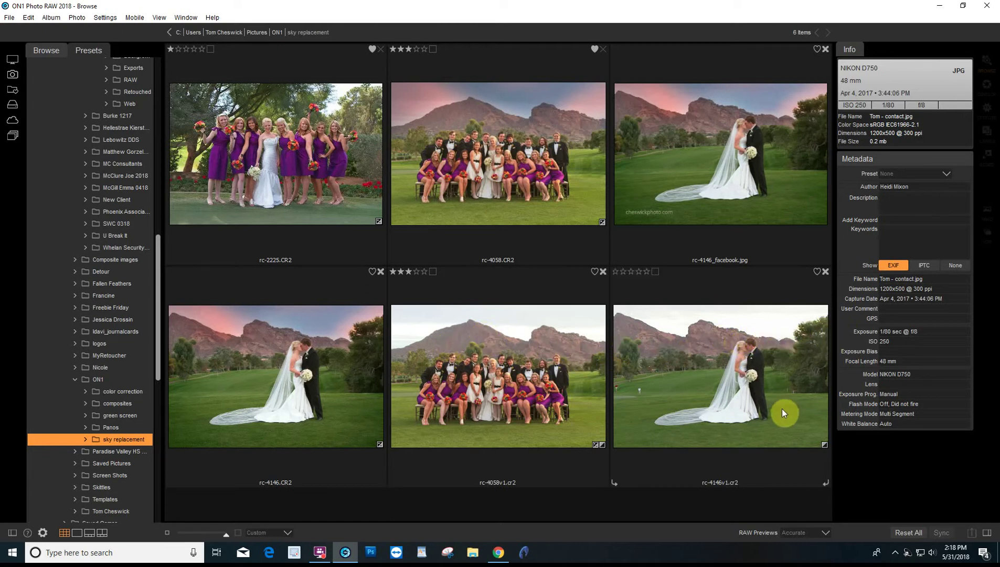
Step: Select the rc-4058v1.cr2 group photo and open it in the Effects module
left_click(500, 375)
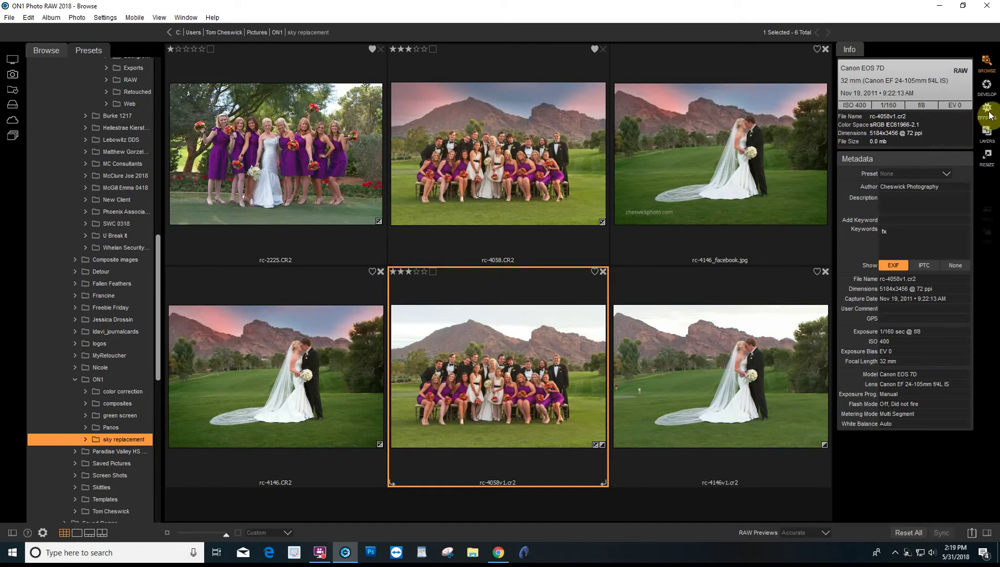
left_click(985, 127)
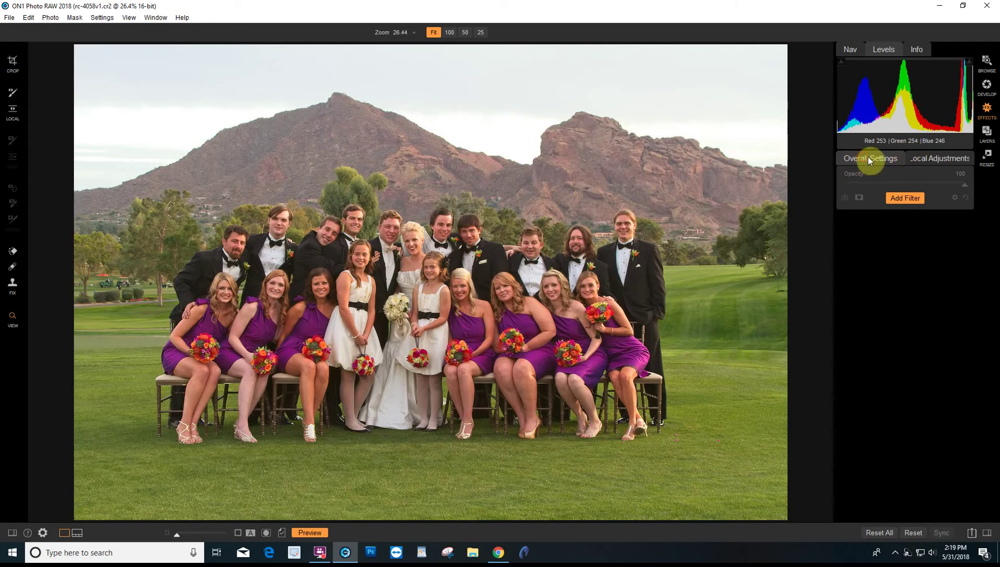
Step: Add a Tone Enhancer at Exposure 2.45 with a gradient mask sparing the mountain and sky
left_click(909, 199)
left_click(938, 315)
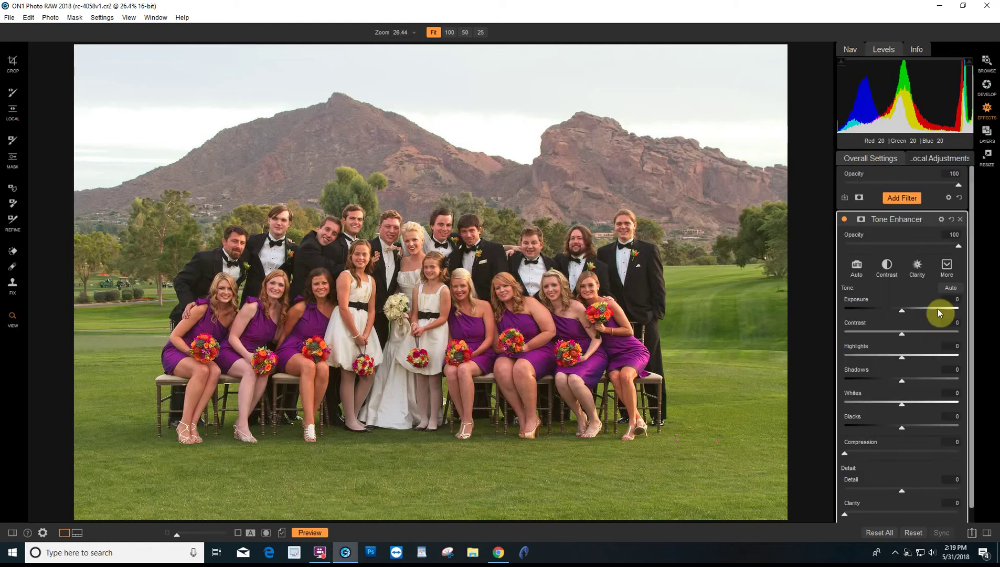
left_click(934, 308)
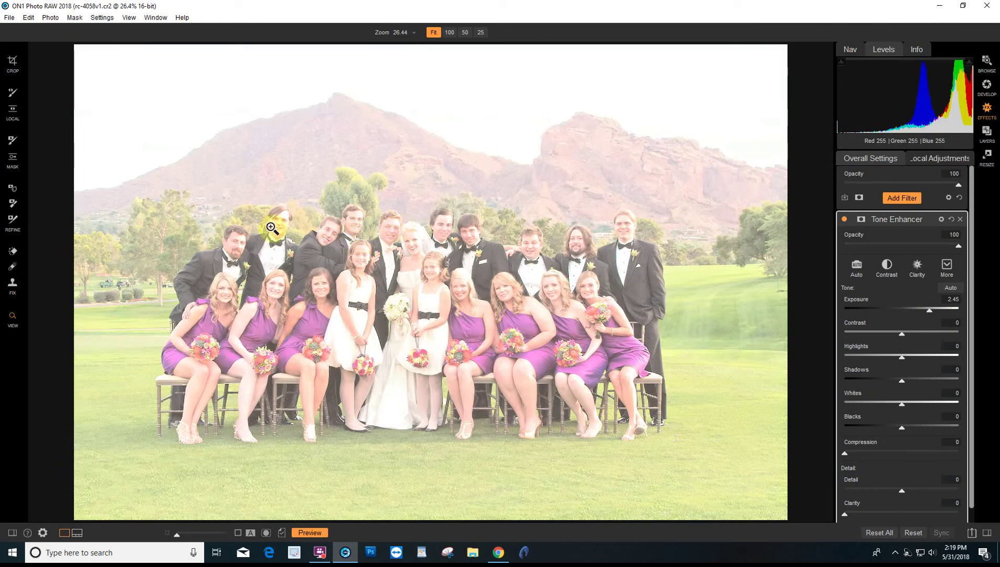
left_click(13, 161)
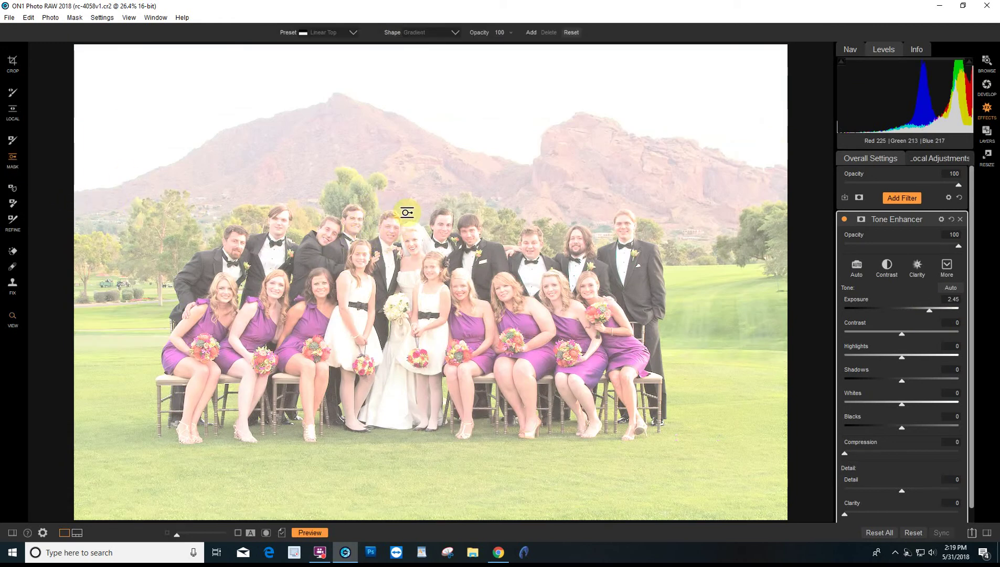
left_click_drag(437, 230, 573, 280)
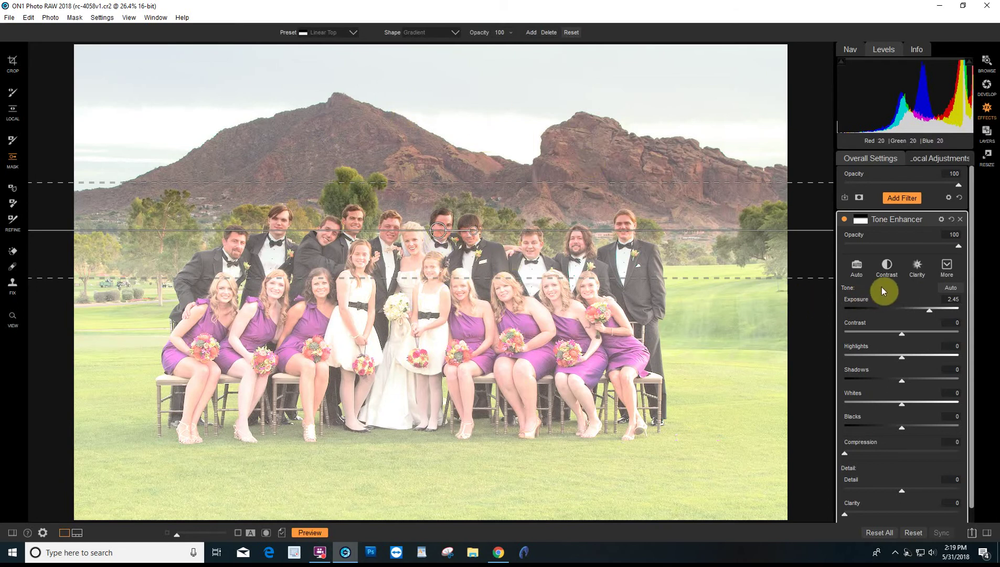
Step: Expand the Tone Enhancer's mask options and view the mask instead of the photo
left_click(876, 222)
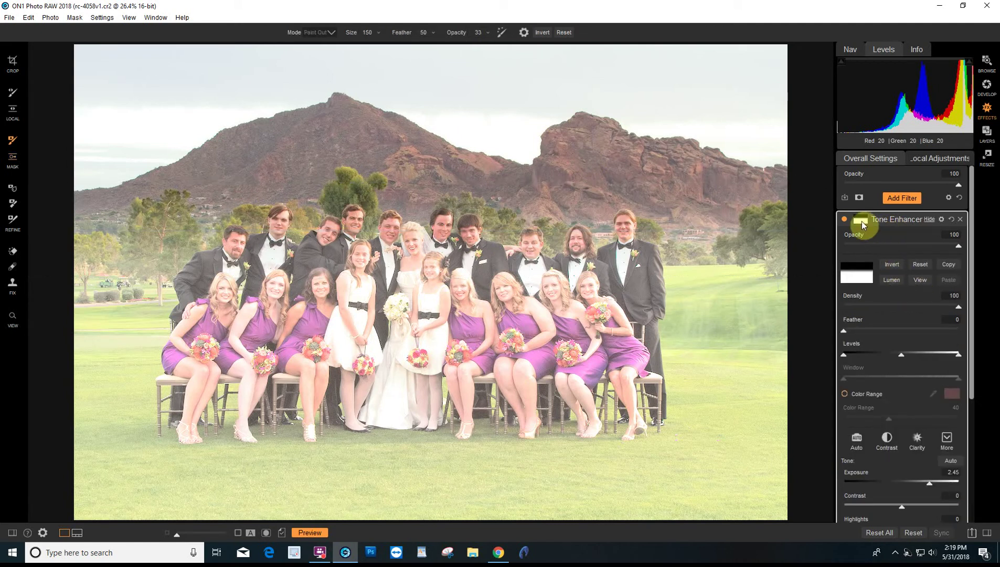
left_click(919, 283)
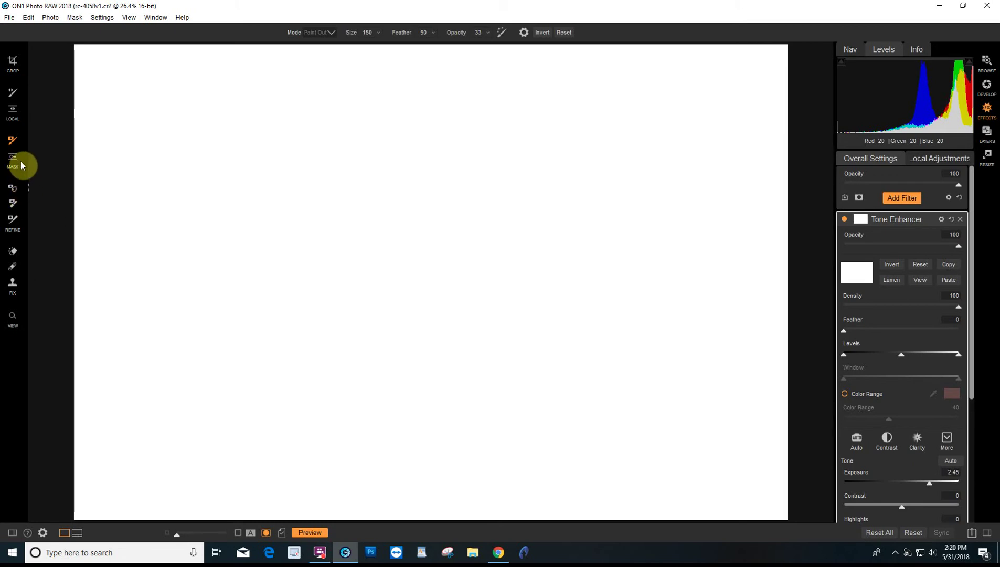
Step: Set the mask brush to Size 2500, Feather 100 and Opacity 100
left_click(370, 32)
left_click(376, 33)
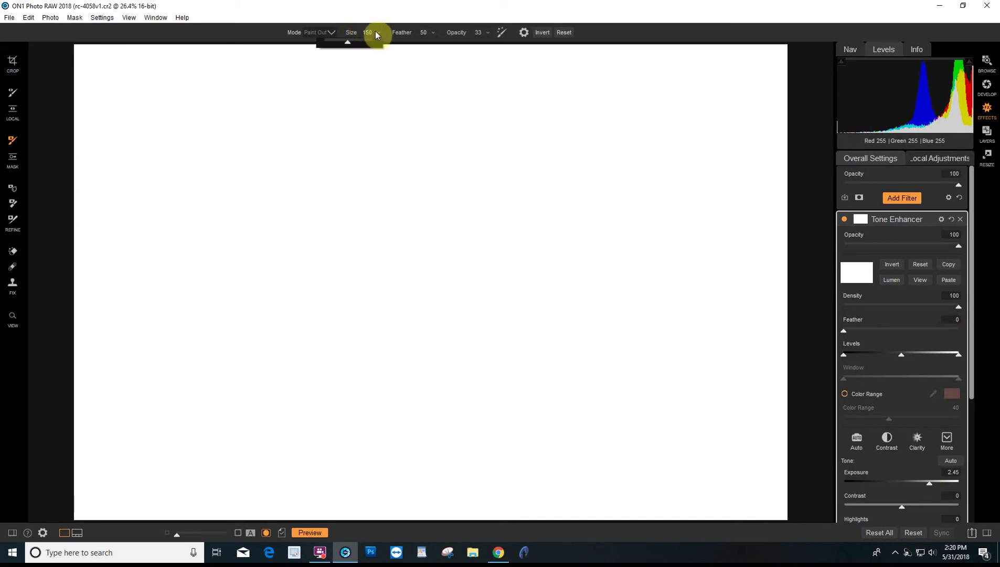
left_click_drag(350, 42, 390, 45)
left_click(425, 33)
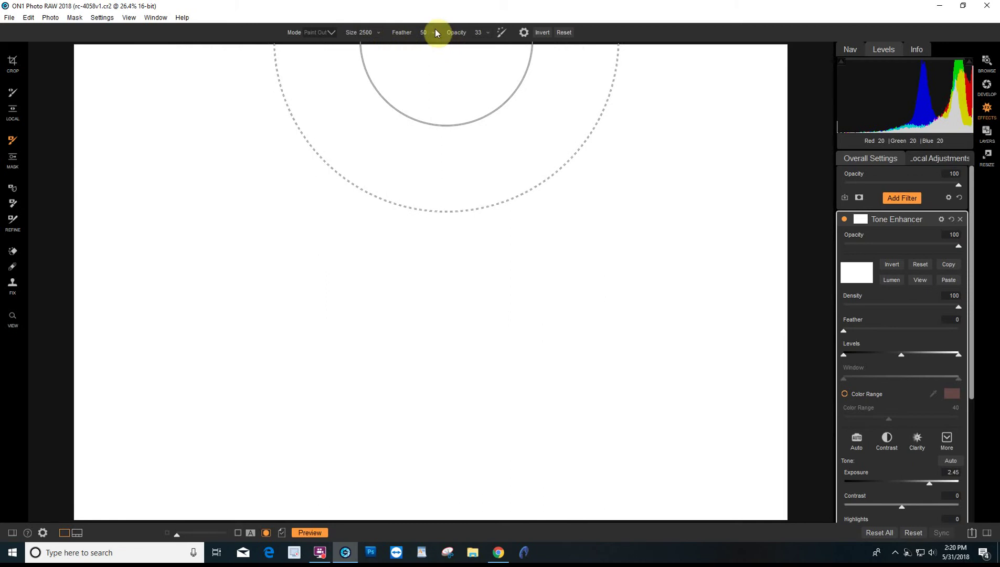
type("100")
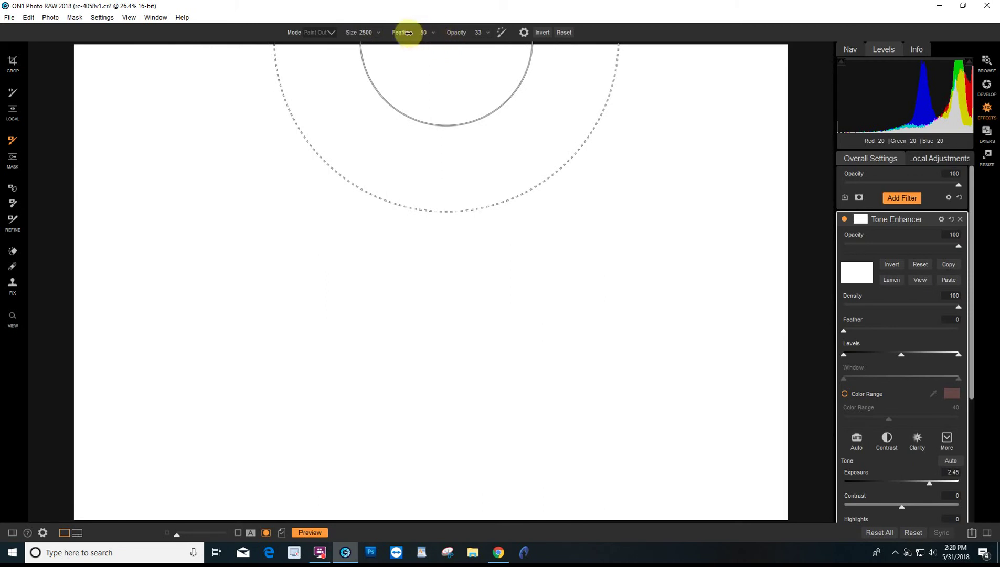
key("Return")
left_click_drag(517, 28, 587, 32)
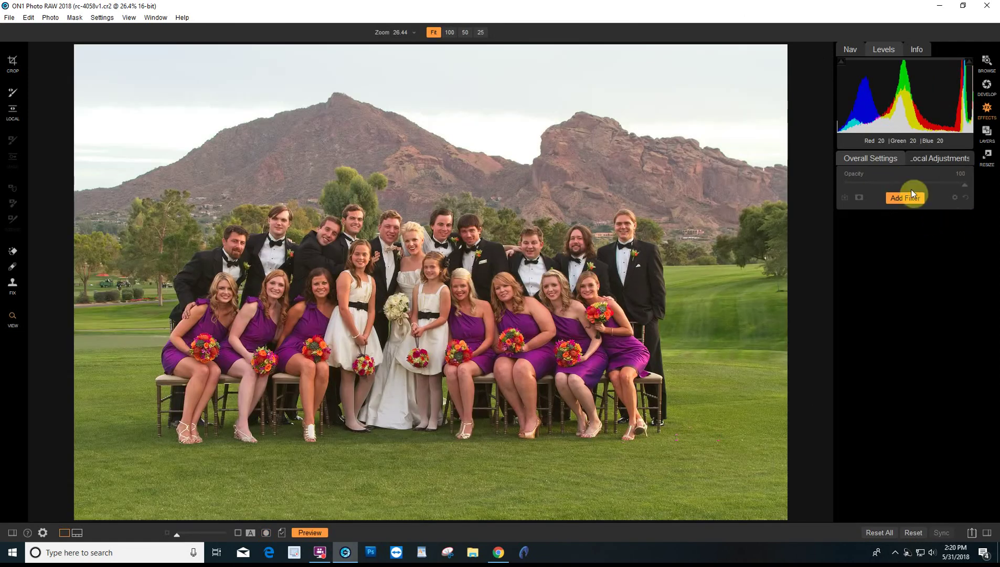
Step: Add a Textures filter and scroll through its list of sky textures
left_click(912, 198)
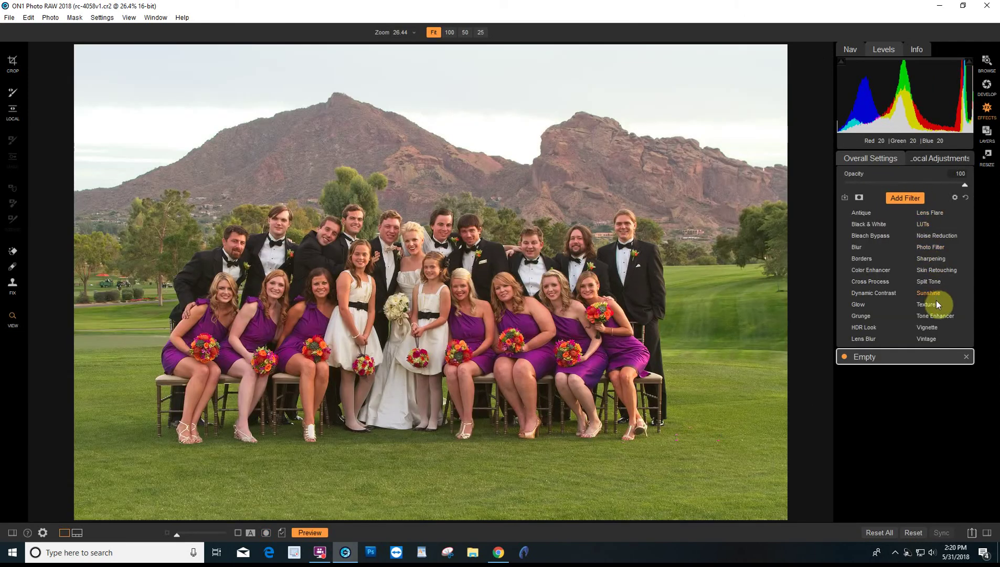
left_click(935, 315)
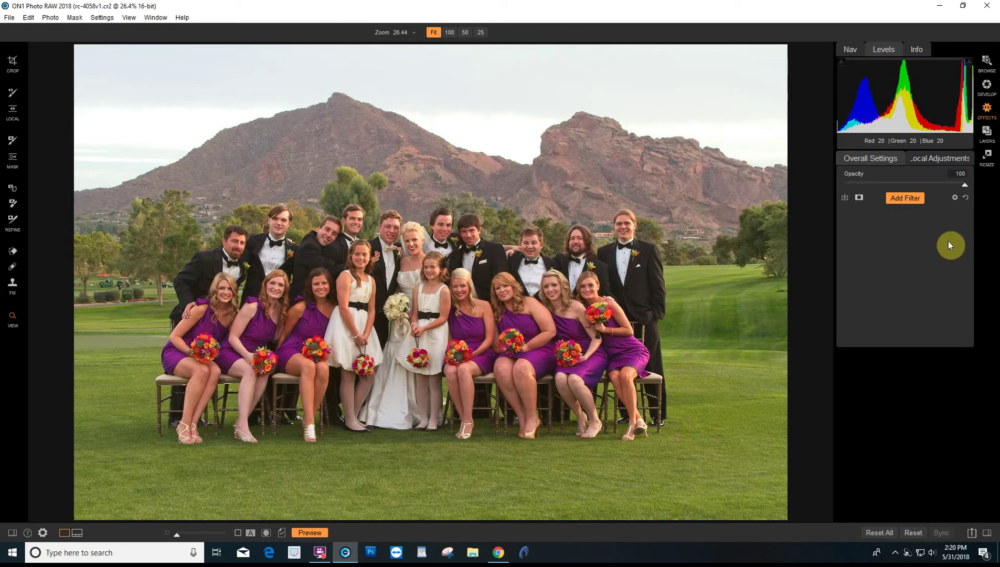
left_click(913, 198)
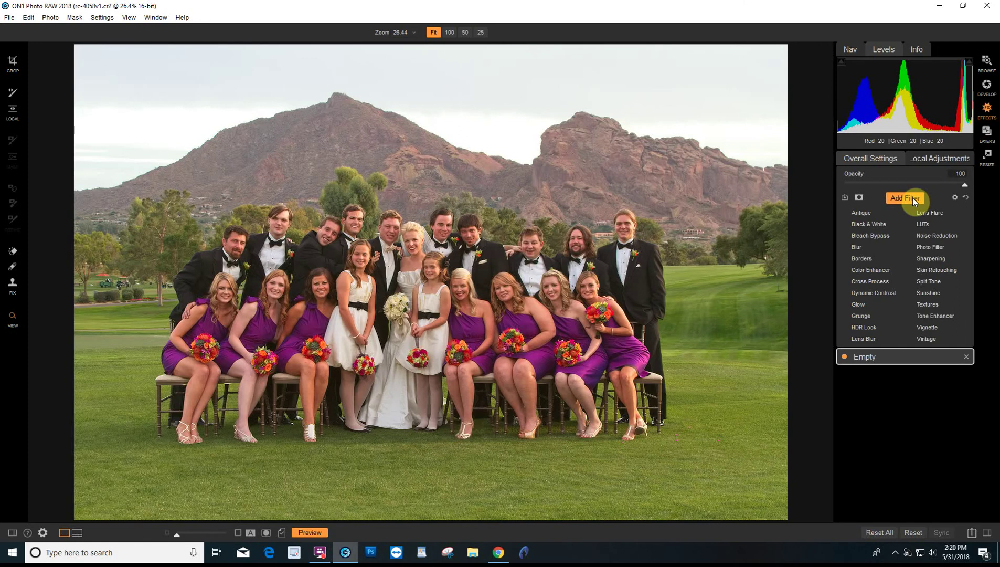
left_click(927, 304)
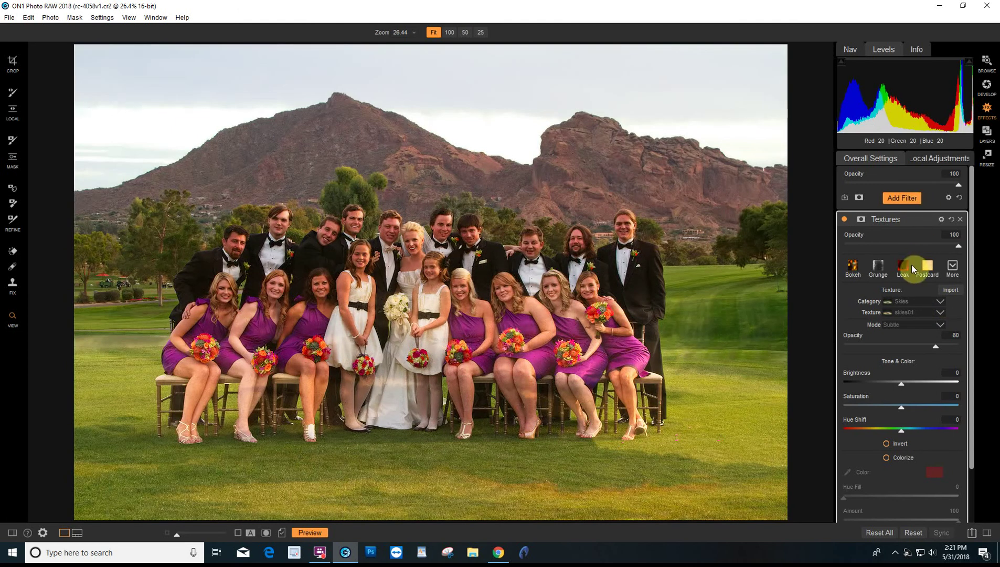
left_click(941, 313)
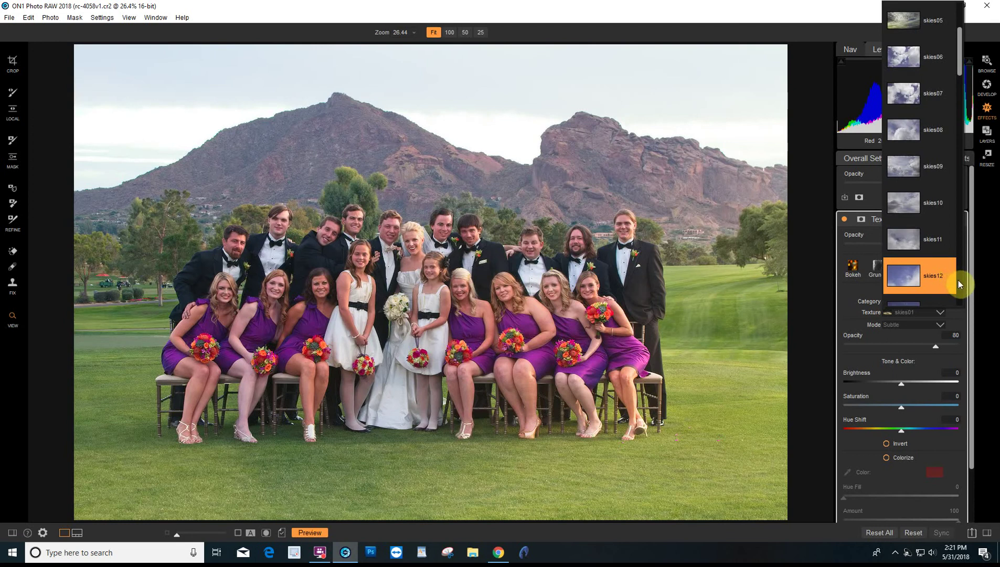
left_click(960, 282)
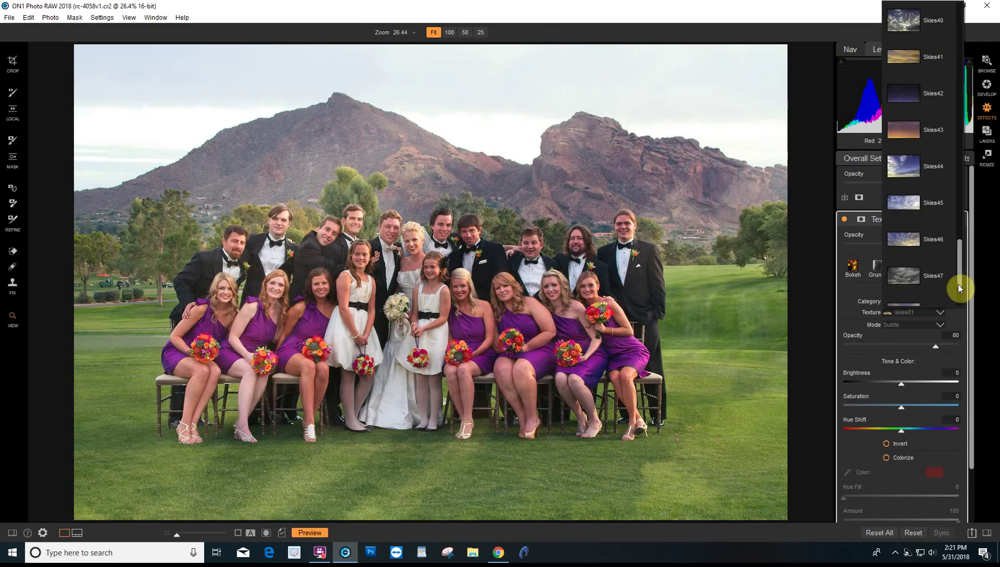
scroll(913, 276, "down", 1)
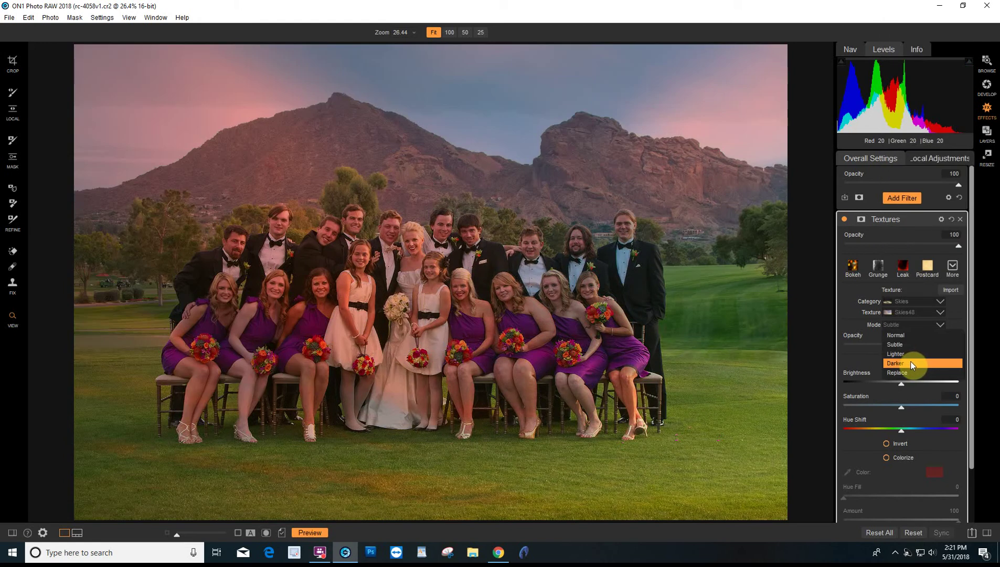
Step: Set the sky texture's blend mode to Darker
left_click(911, 363)
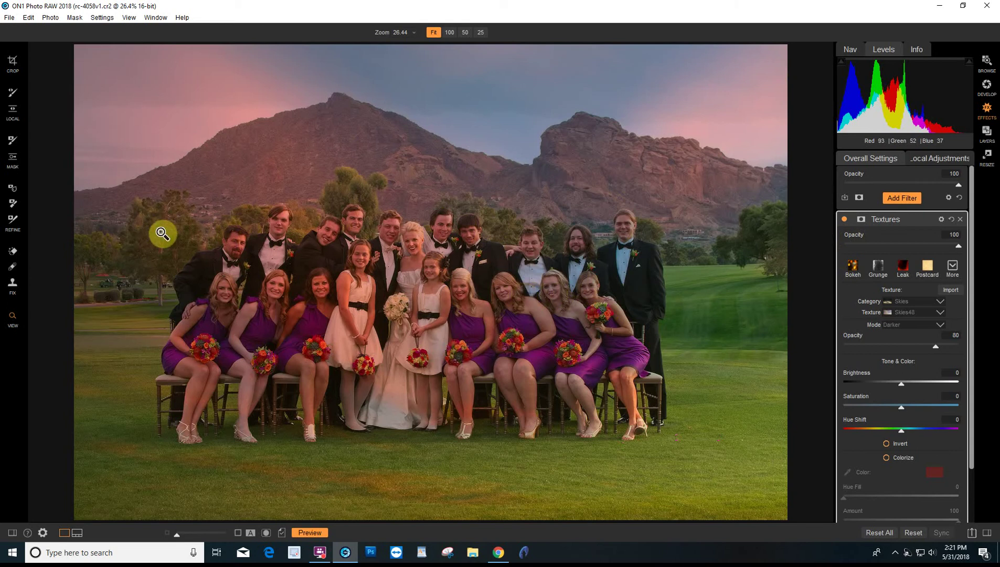
Step: Zoom out and brush the pink sky texture off the wedding group and grass
left_click(25, 184)
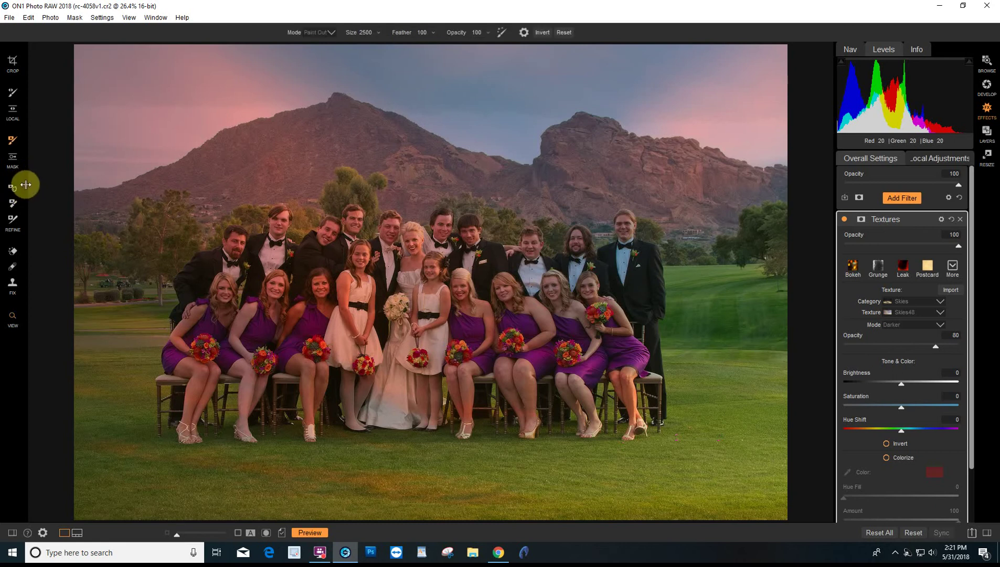
left_click(370, 33)
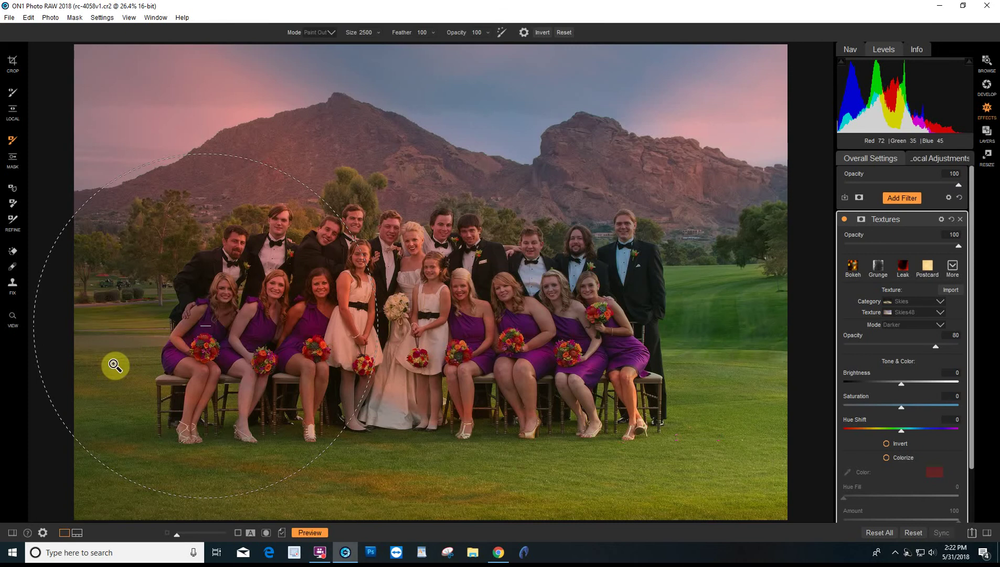
key("ctrl+minus")
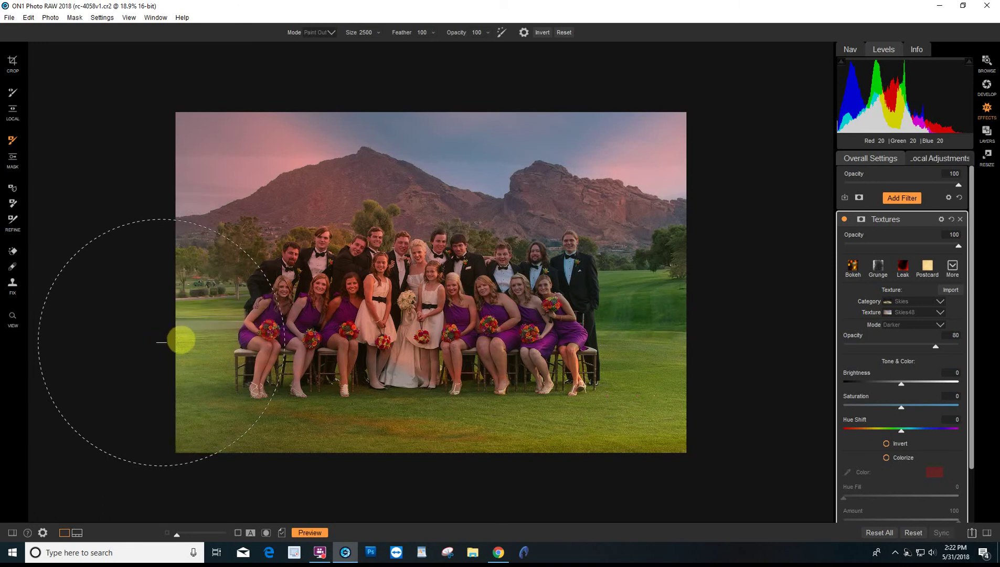
mouse_move(318, 286)
left_mouse_down()
mouse_move(347, 274)
mouse_move(439, 314)
mouse_move(529, 331)
mouse_move(541, 318)
mouse_move(754, 324)
left_mouse_up()
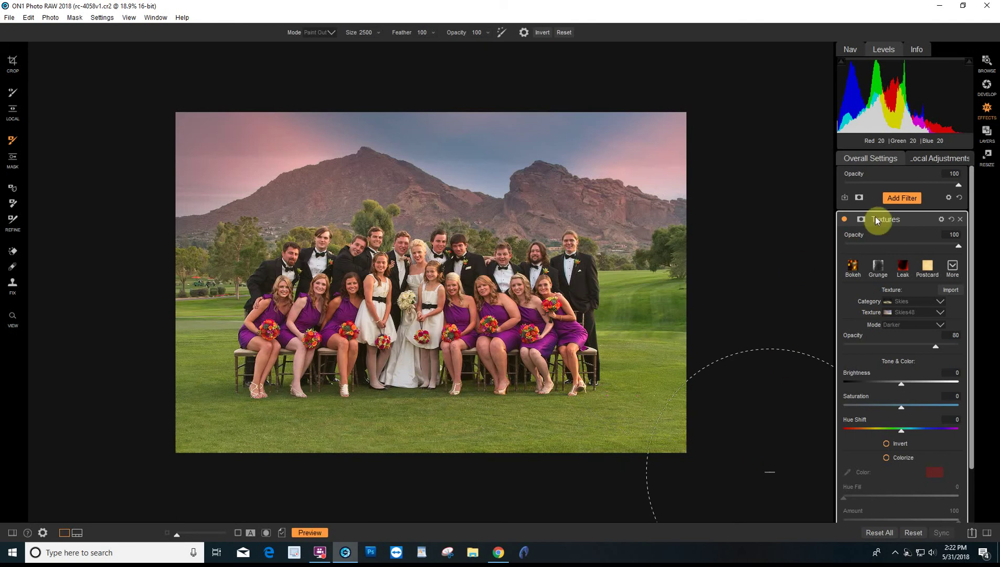
Step: Toggle the Textures mask to black and white and back, confirming it covers only the sky
left_click(862, 219)
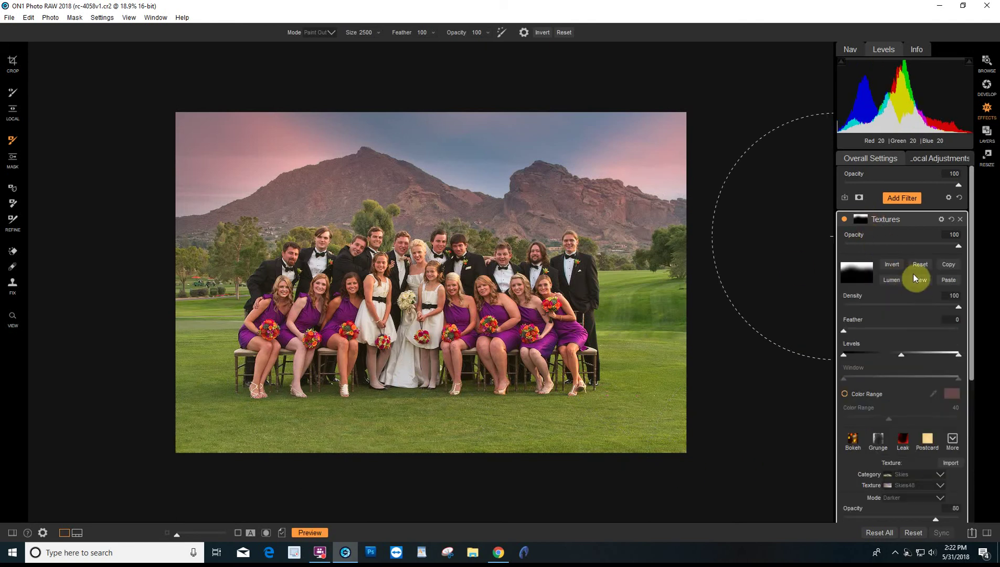
left_click(916, 279)
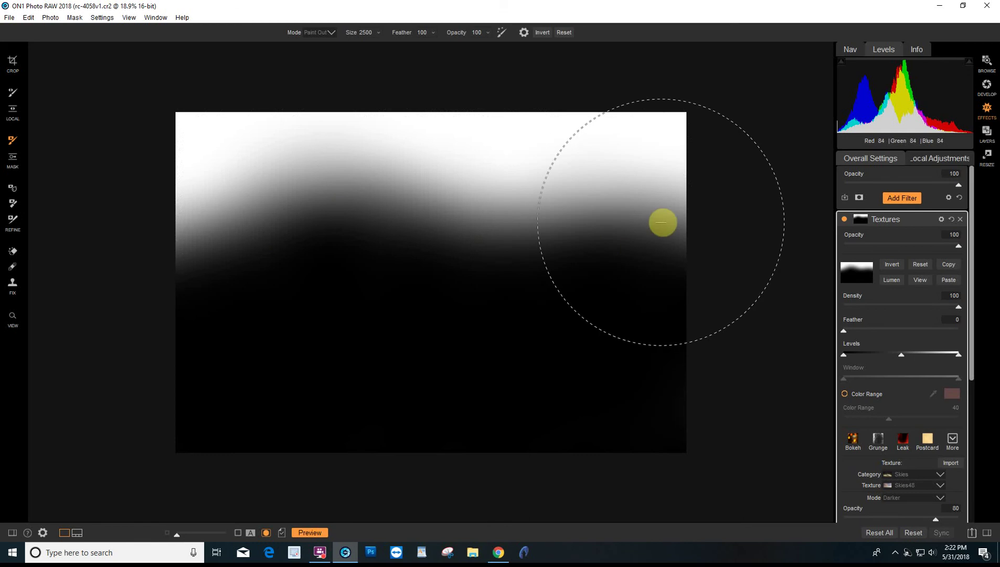
left_click(919, 279)
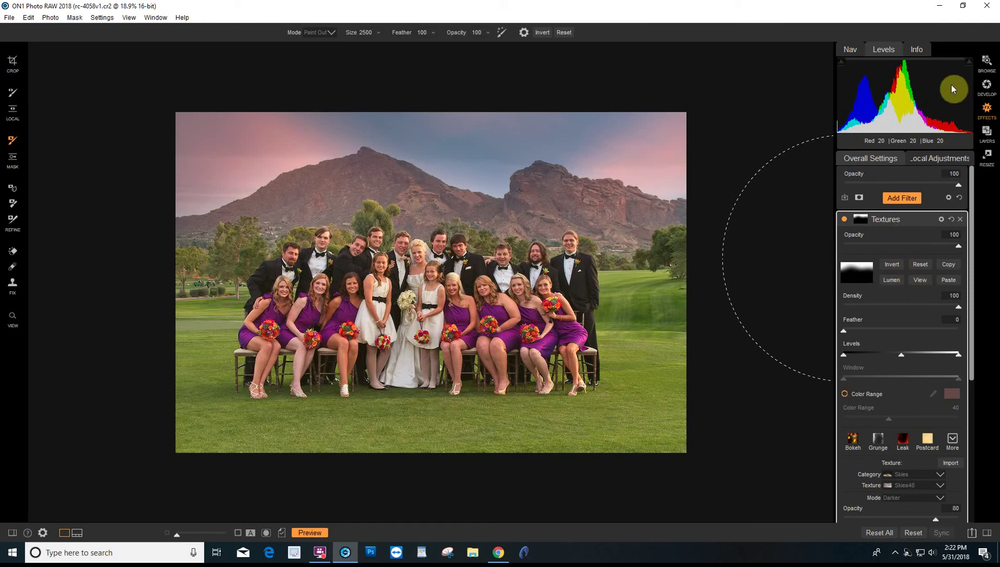
Step: Pick rc-4146v1.cr2 in the browser and open it in Effects
left_click(987, 64)
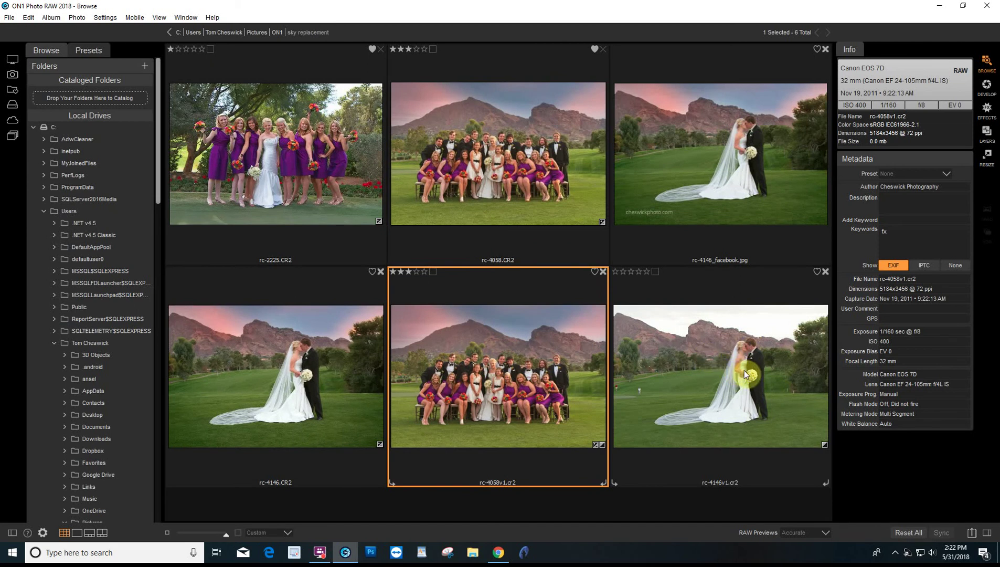
left_click(744, 369)
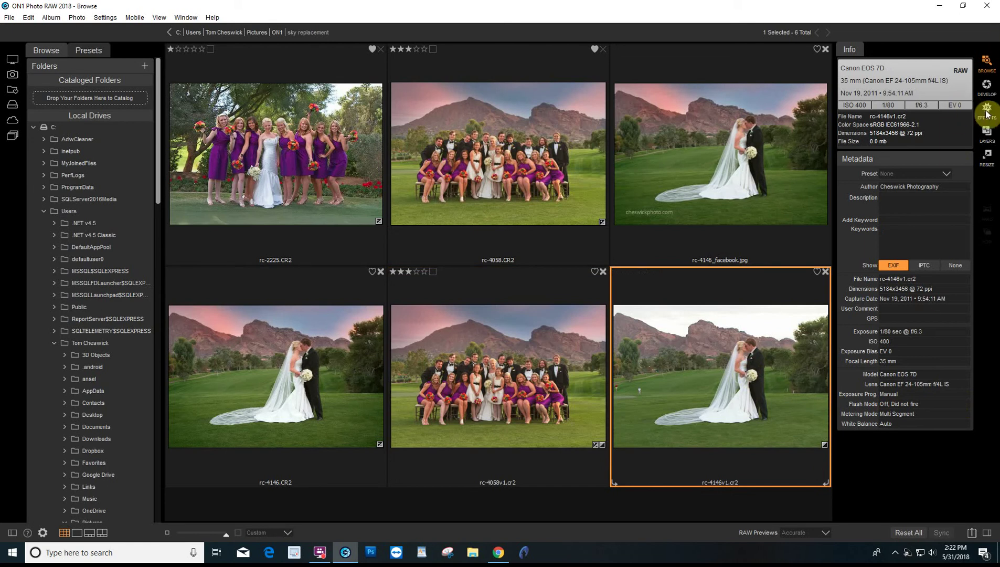
left_click(991, 137)
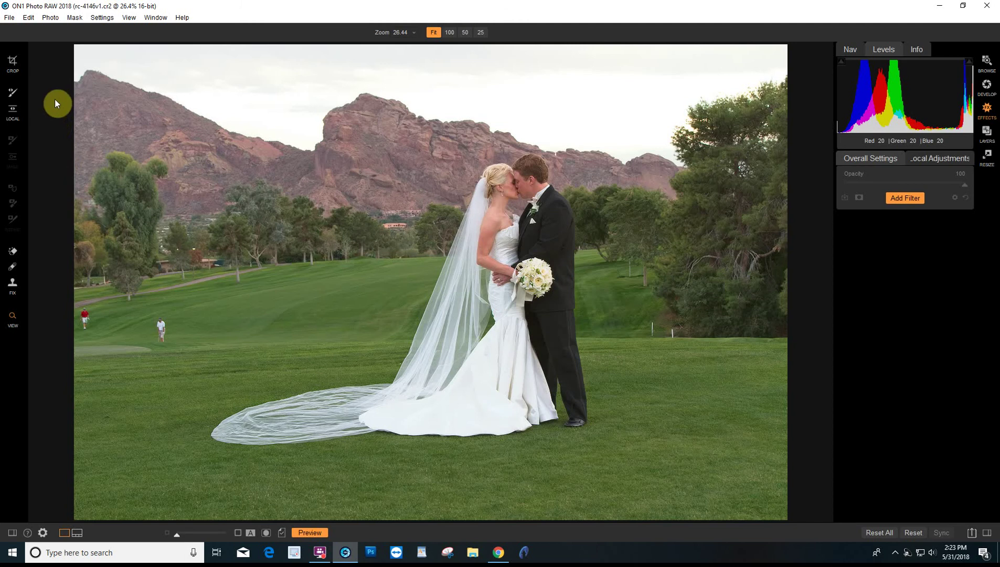
Step: Apply the Cheswick Sky Replacement preset to the couple photo, then compare and turn off its Vignette
left_click(13, 532)
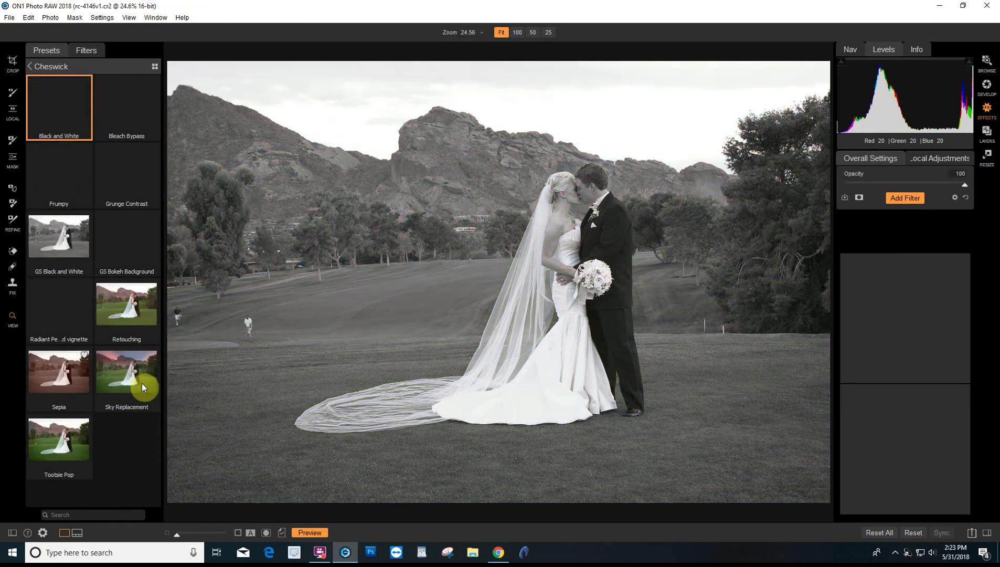
left_click(142, 384)
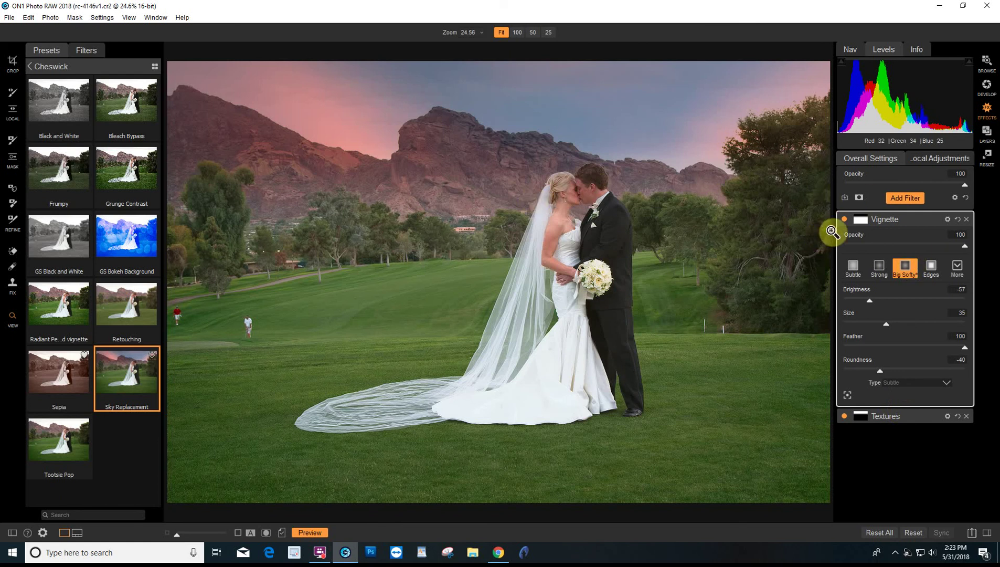
left_click(845, 219)
left_click(844, 220)
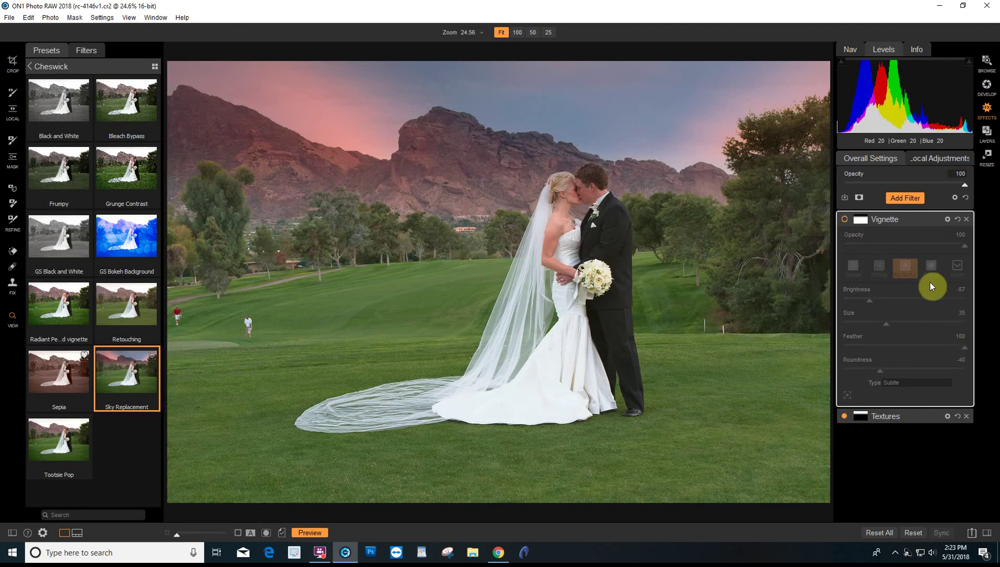
Step: Expand Textures and view its mask in black and white, confirming the white-to-black sky gradient
left_click(891, 417)
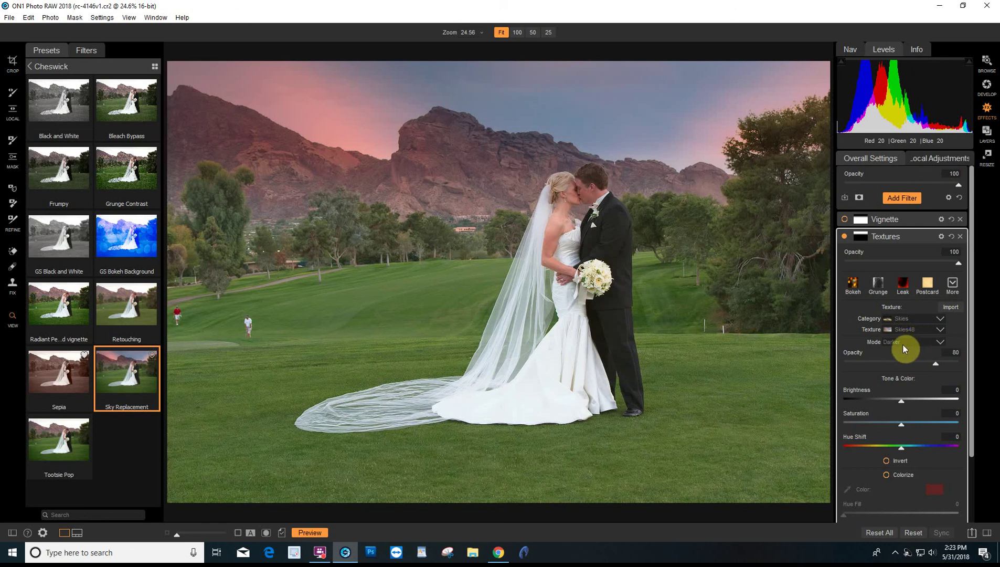
left_click(862, 236)
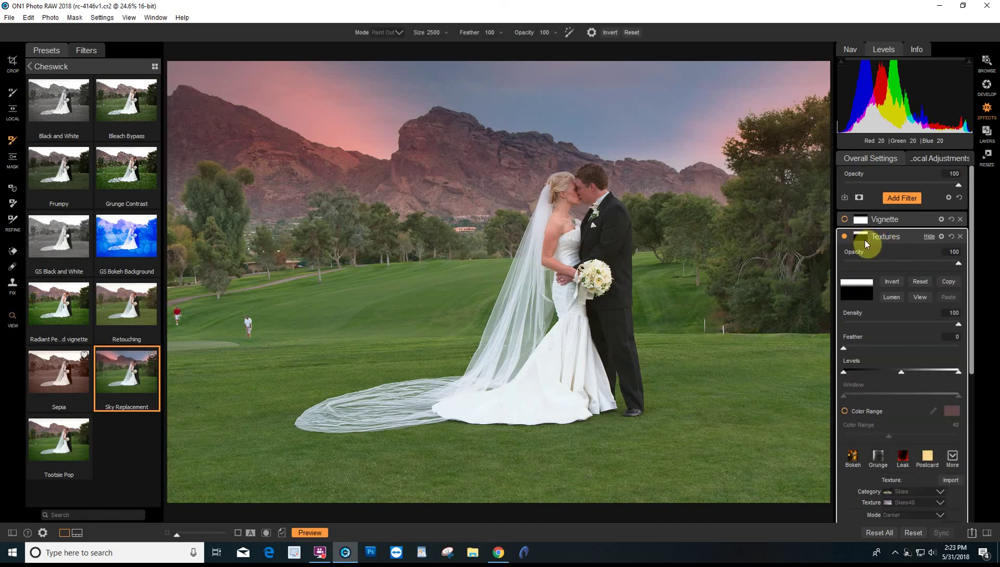
left_click(919, 301)
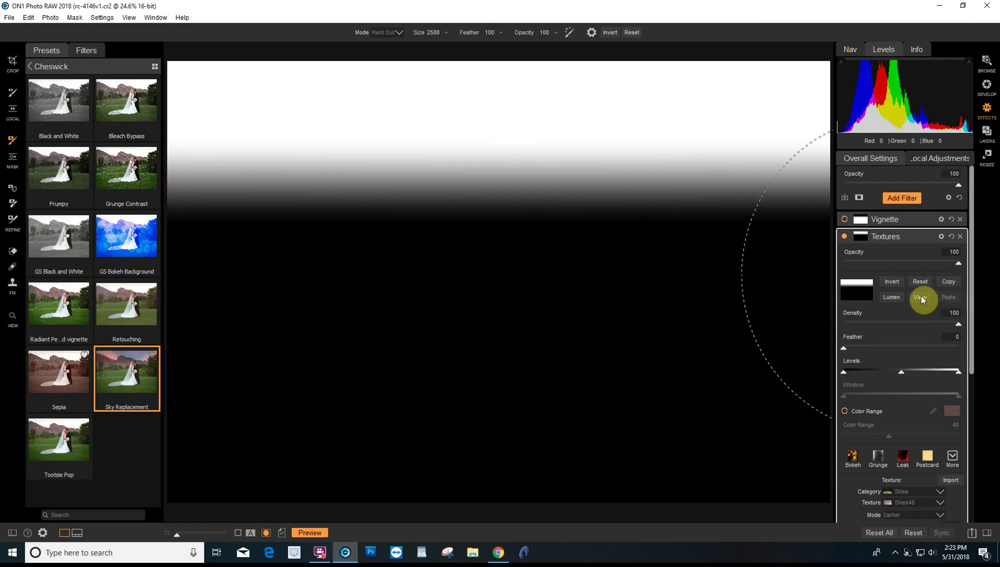
left_click(920, 300)
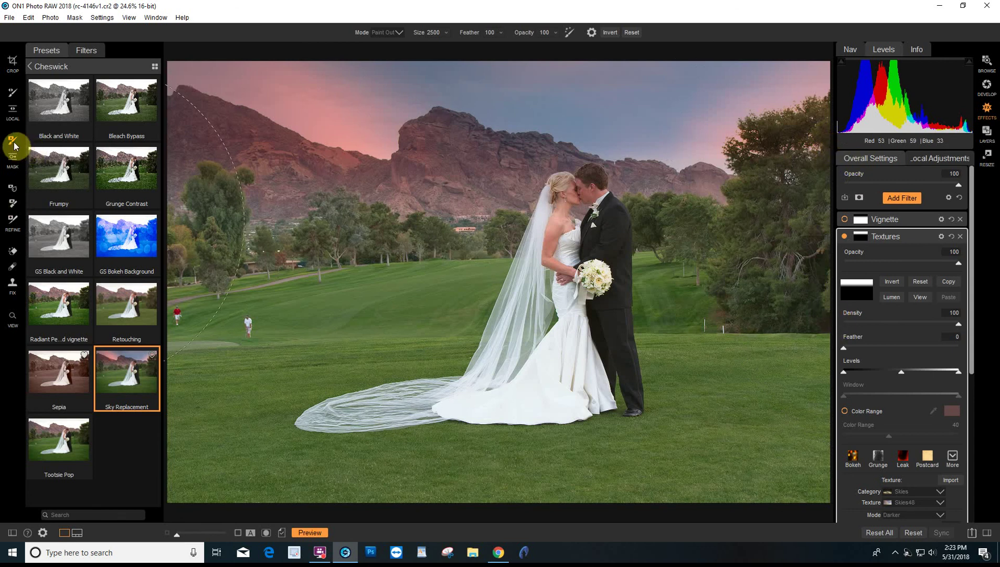
Step: Keep the mask brush size at 2500 and zoom out to reach the photo's edges
left_click(431, 32)
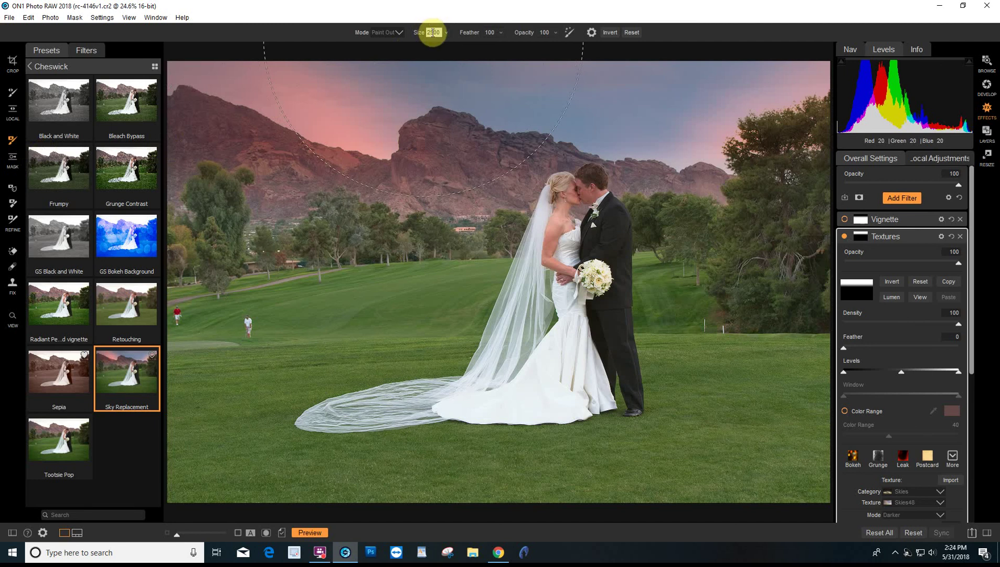
left_click(431, 33)
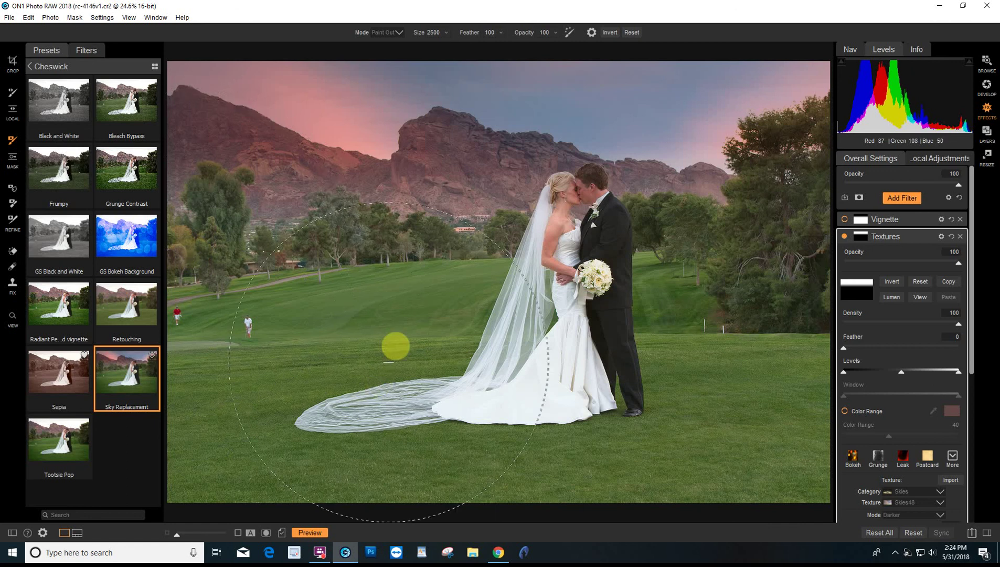
key("ctrl+minus")
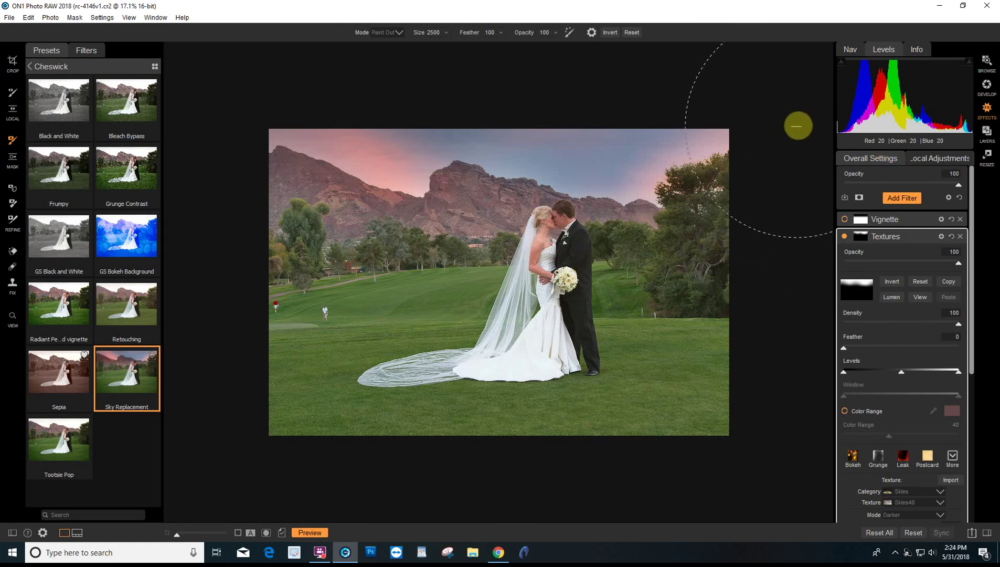
Step: Fit the photo, then inspect the treeline edge at 100 percent using the navigator
key("ctrl+0")
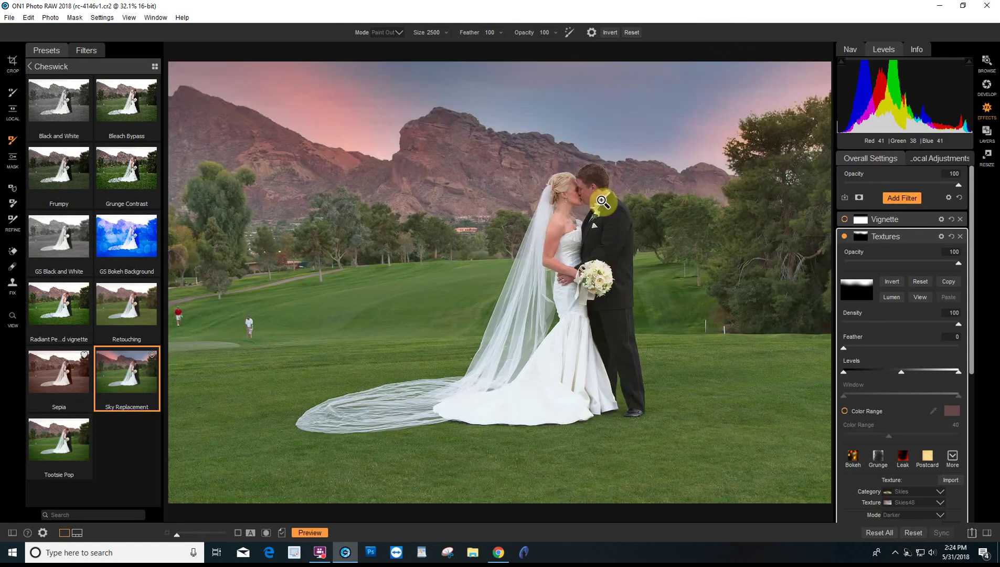
left_click(851, 49)
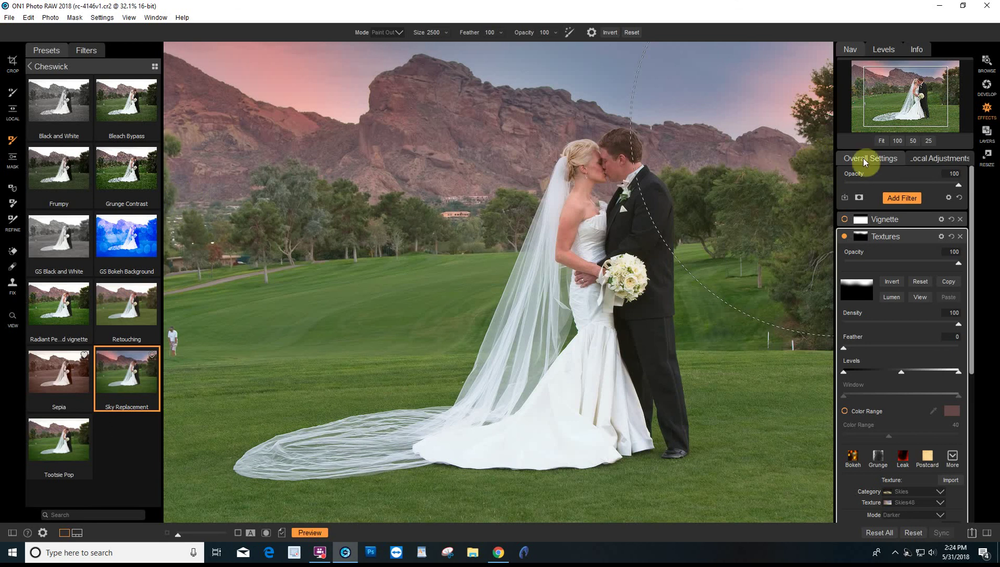
left_click(897, 140)
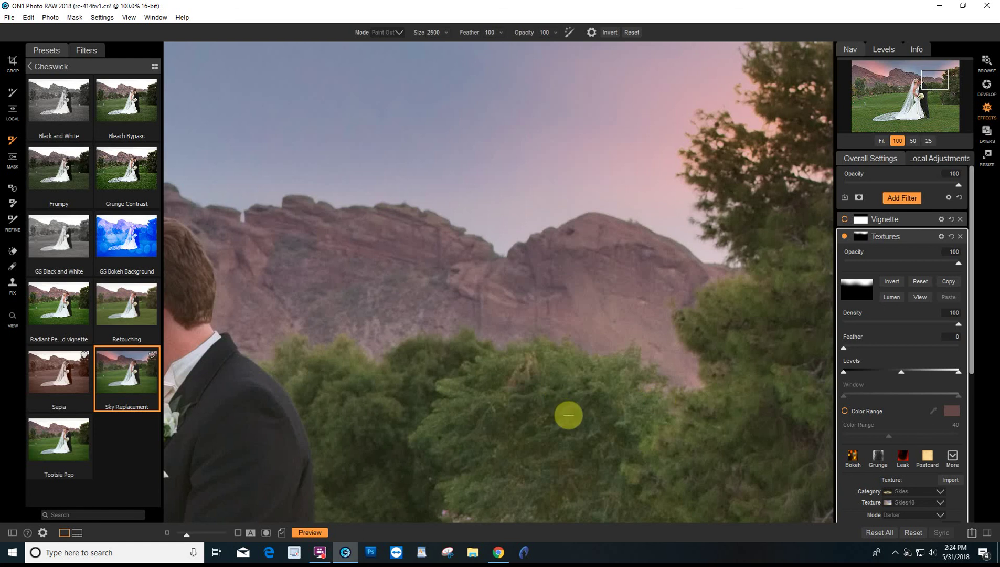
scroll(504, 388, "down", 1)
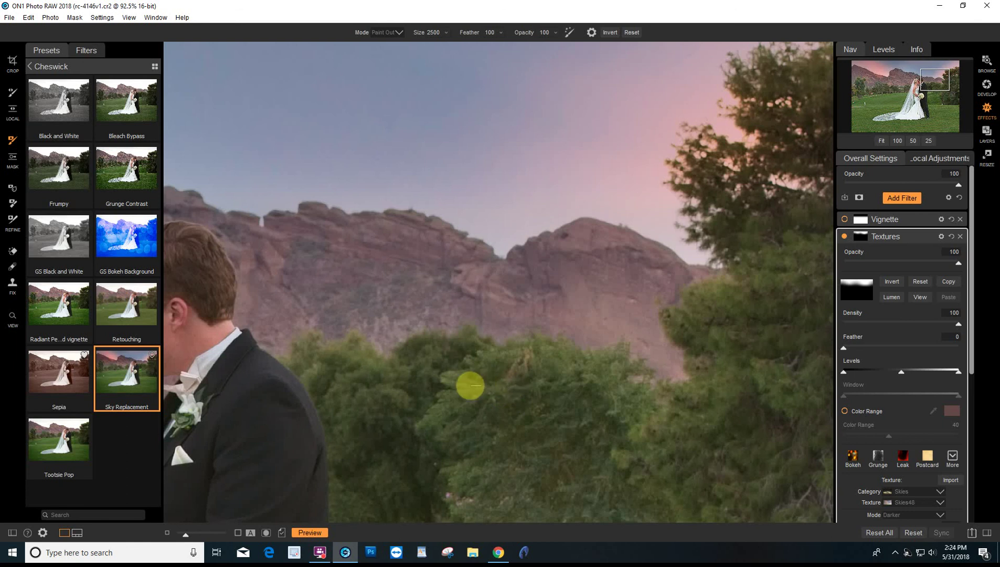
scroll(461, 378, "up", 2)
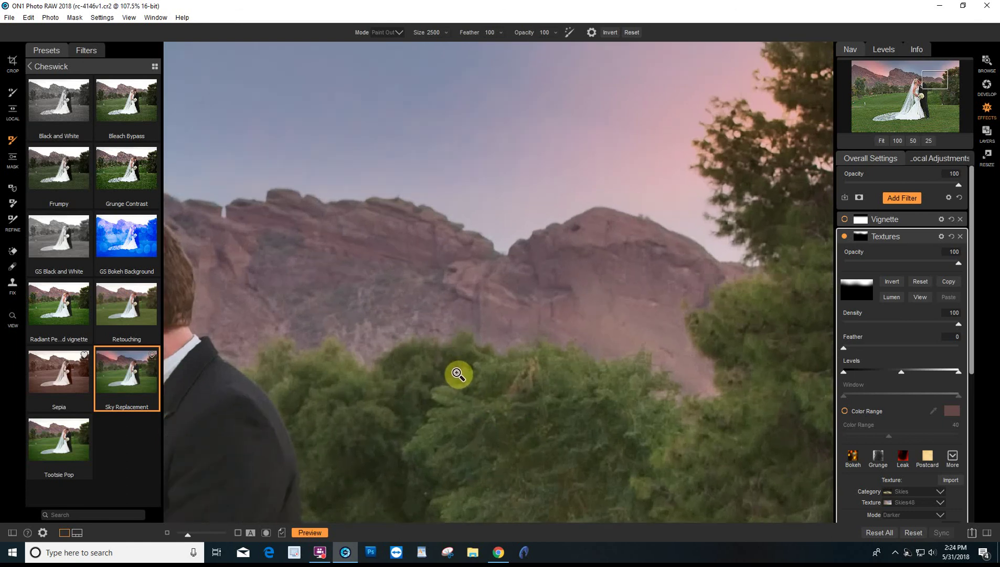
scroll(458, 374, "down", 8)
scroll(458, 380, "down", 3)
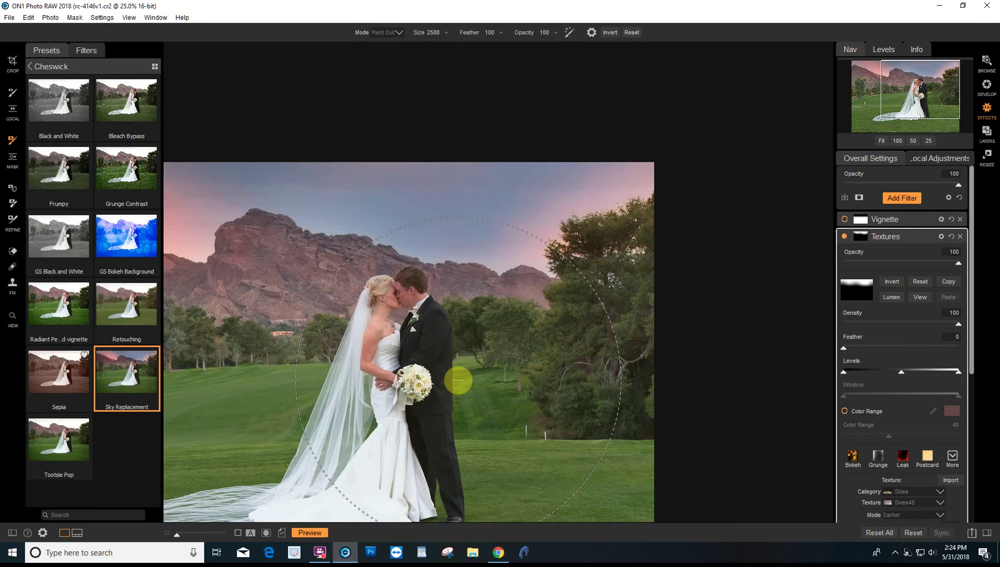